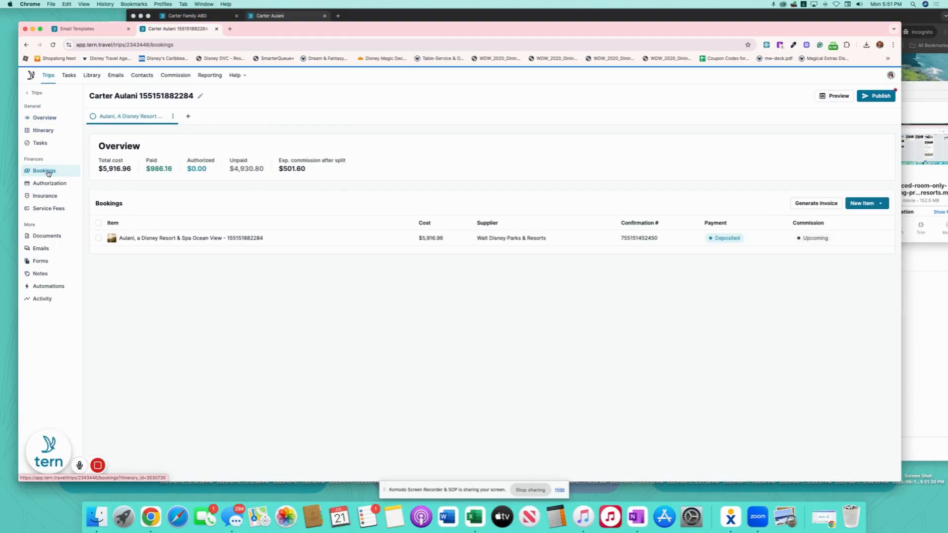
# - Open the Aulani ocean view booking and set its total price including taxes and fees to 2569.24
pyautogui.click(212, 239)
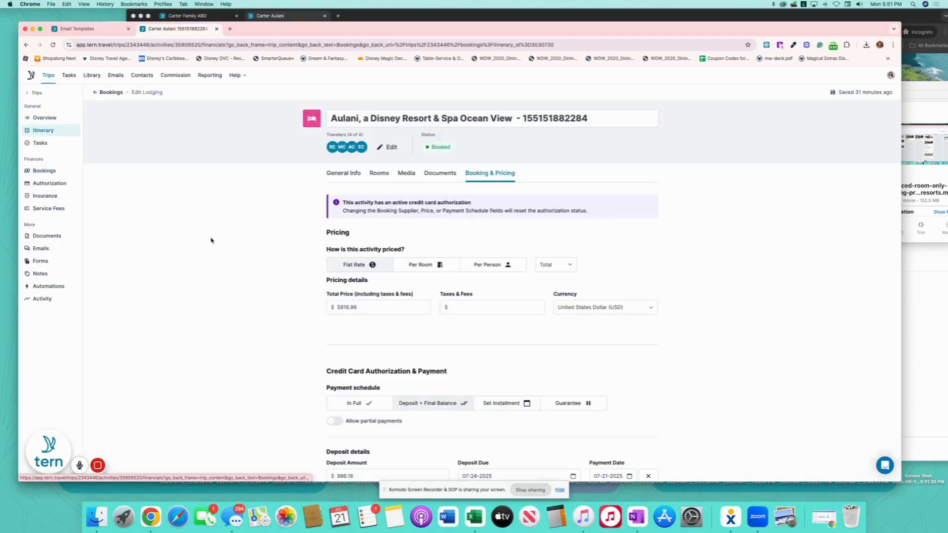
pyautogui.moveTo(390, 307); pyautogui.dragTo(297, 306)
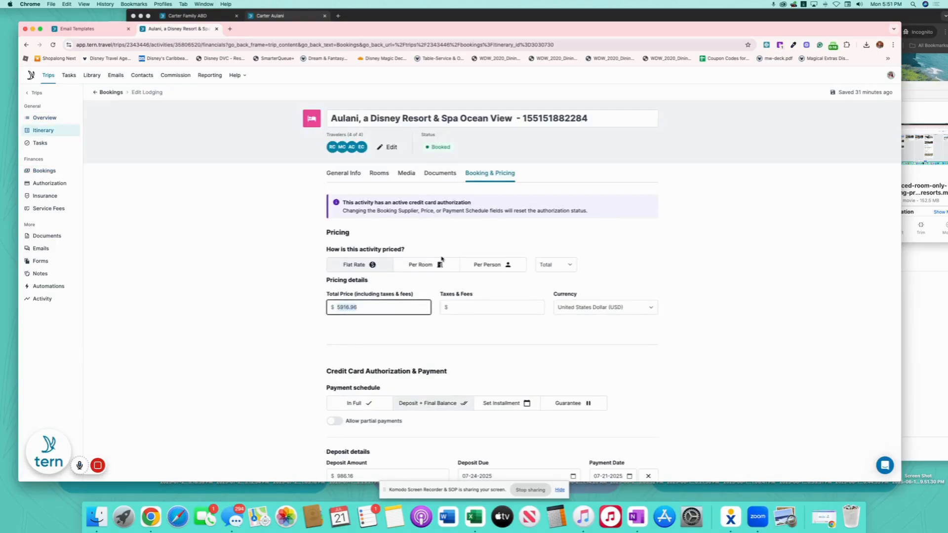
pyautogui.write('259.24')
pyautogui.click(421, 334)
# - Set the Aulani booking's total expected commission to 217.80
pyautogui.scroll(-5, 617, 330)
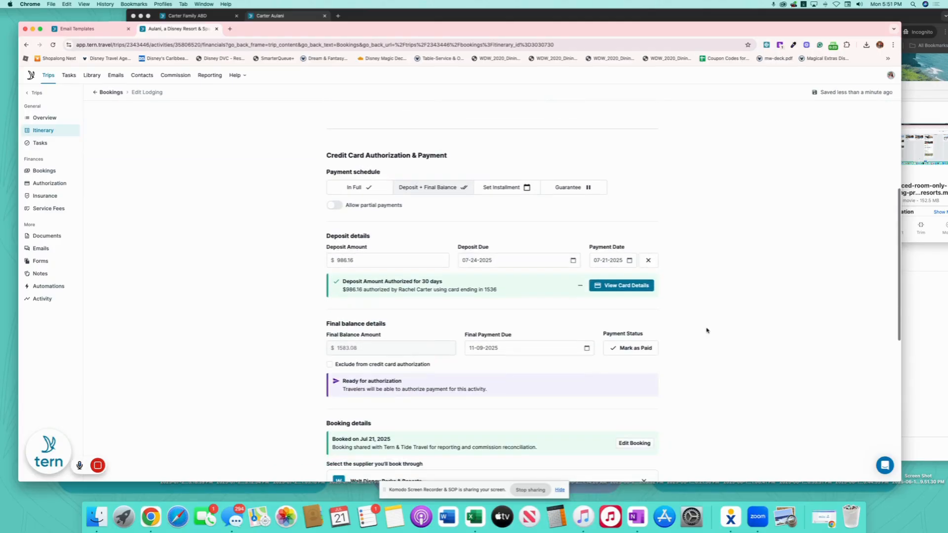
pyautogui.scroll(-1, 478, 360)
pyautogui.scroll(-5, 478, 360)
pyautogui.hotkey('shift', 'Tab')
pyautogui.write('217.80')
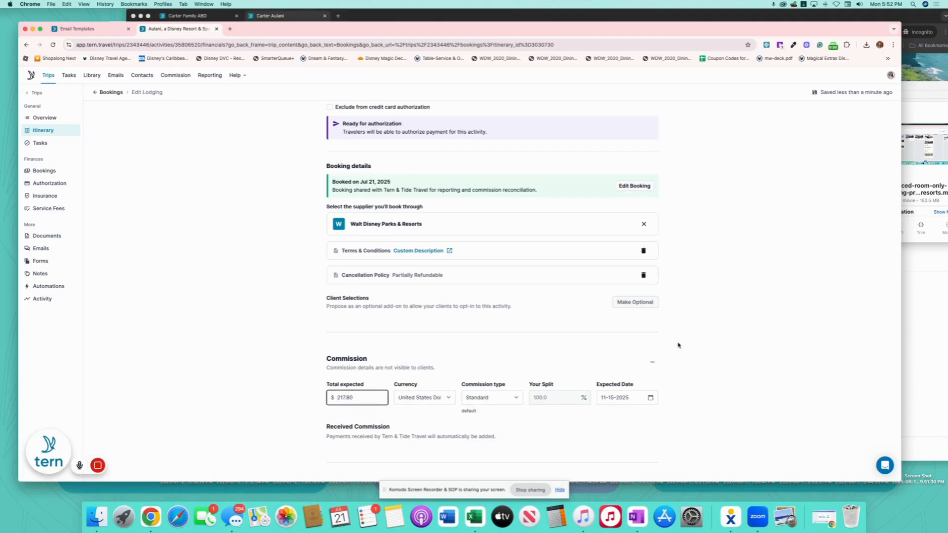
pyautogui.click(707, 351)
# - Append "Save Up to 30% on a 5-Night Stay This Fall" to the Aulani booking's title
pyautogui.scroll(10, 708, 306)
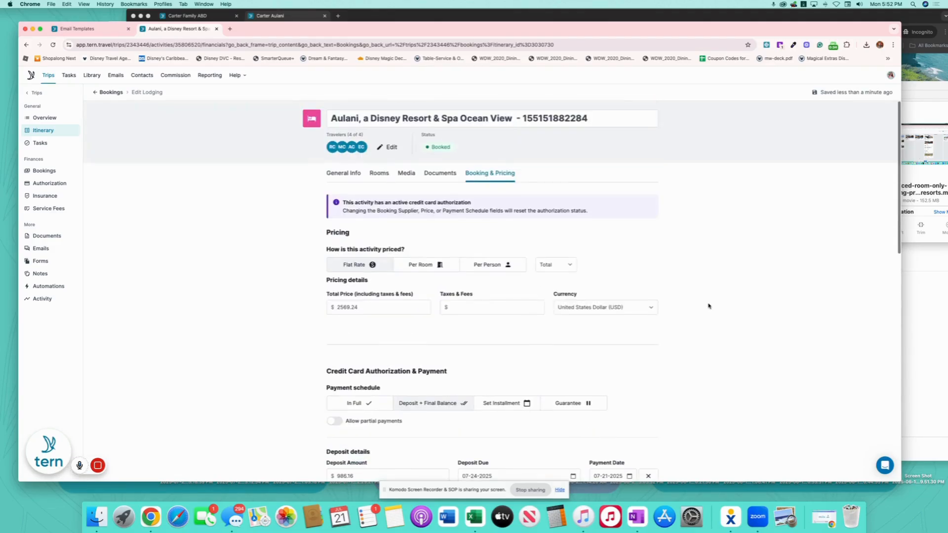
pyautogui.click(616, 124)
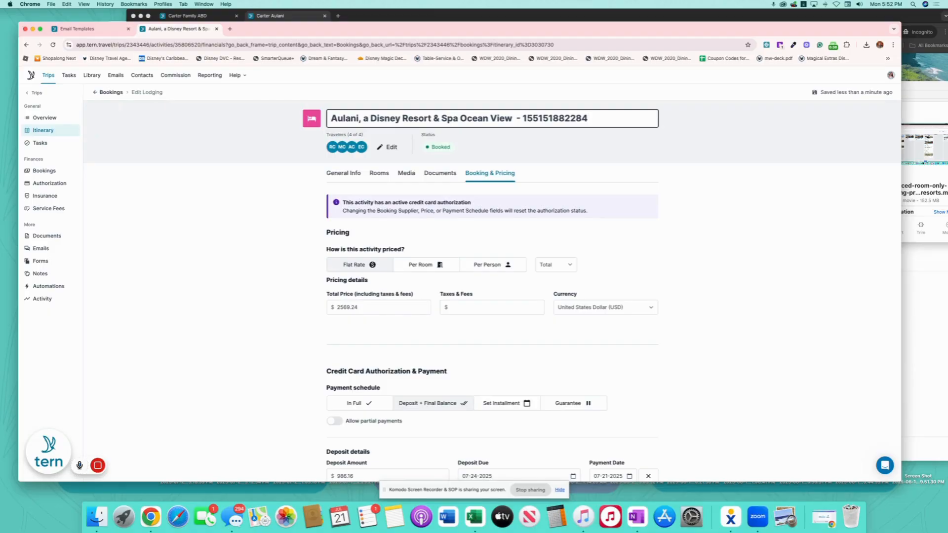
pyautogui.write('Save Up to 30% on a 5-Night Stay This Fall')
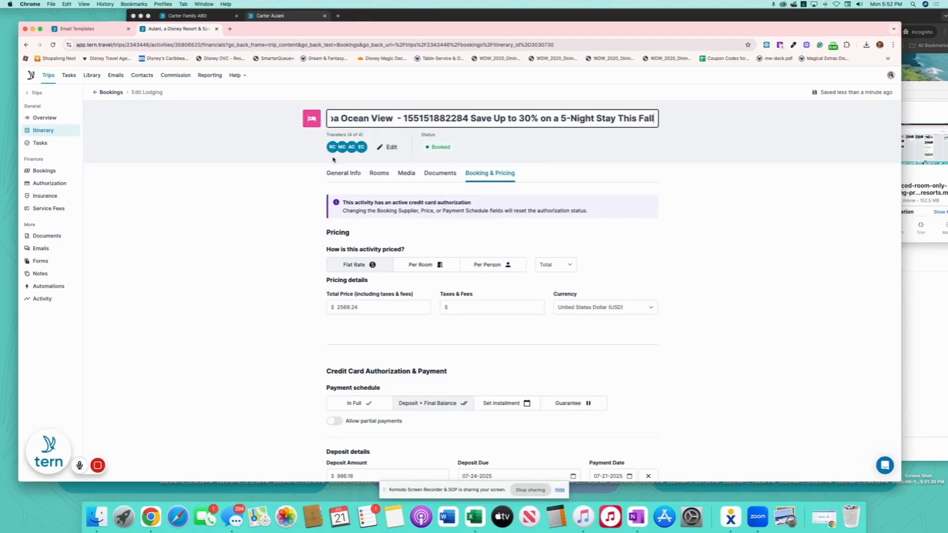
pyautogui.click(242, 181)
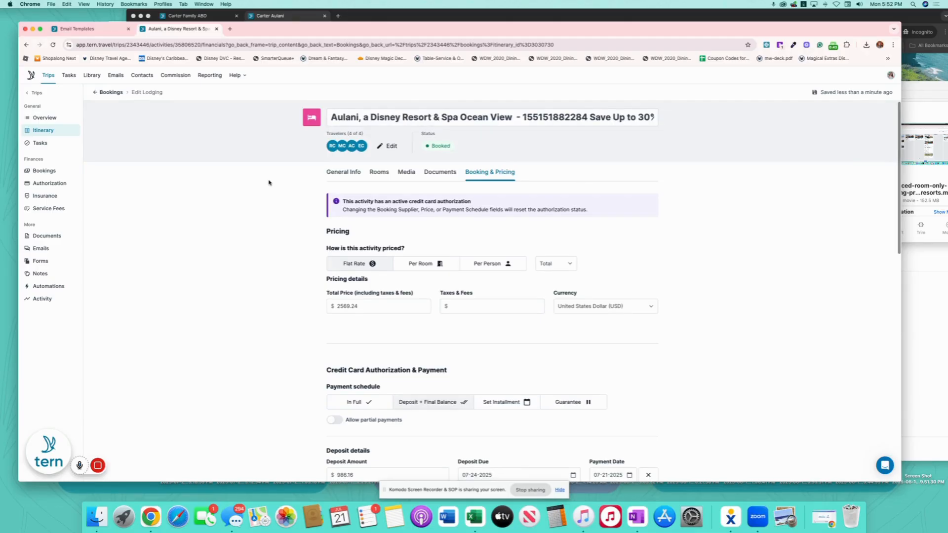
# - Publish the trip updates and email the client a greeting plus "I've updated your trip for the Save Up to 30% on a 5-Night Stay This Fall pricing!"
pyautogui.click(55, 118)
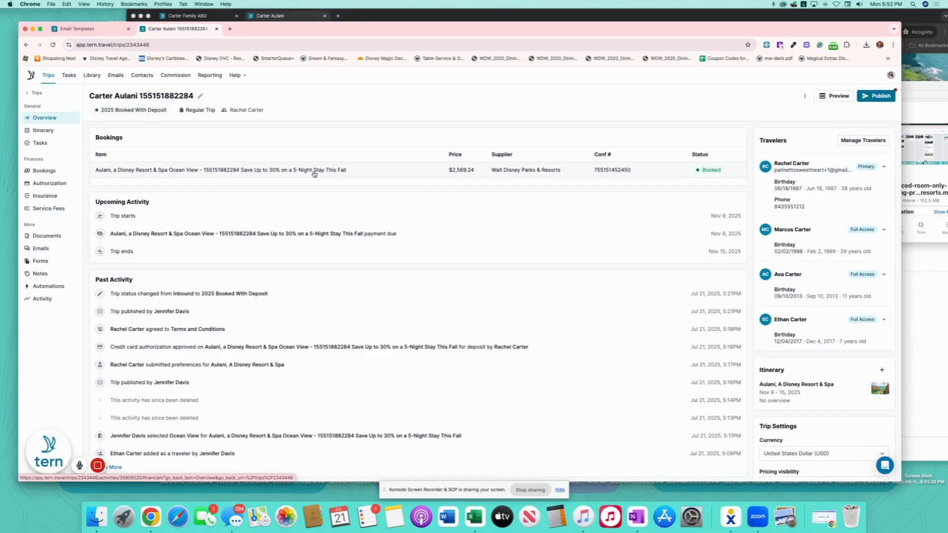
pyautogui.click(876, 96)
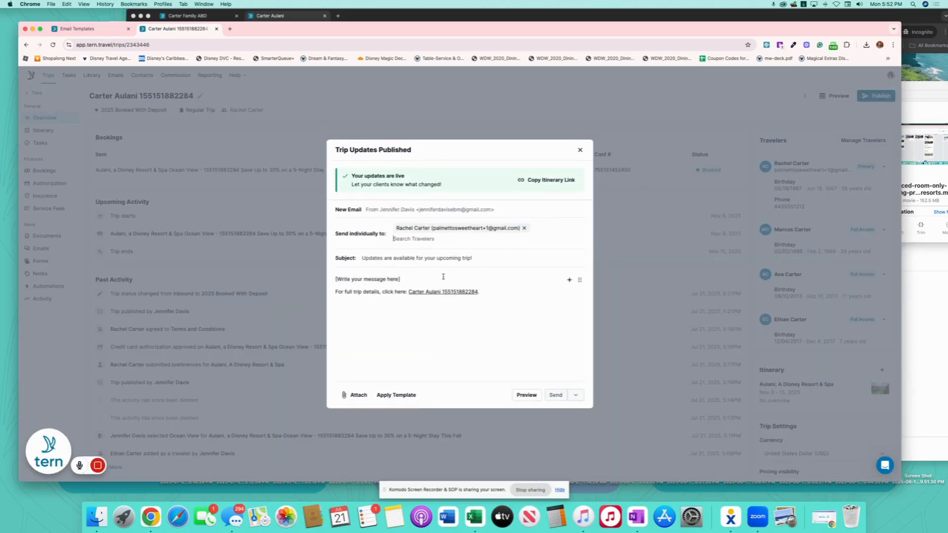
pyautogui.moveTo(401, 280); pyautogui.dragTo(334, 280)
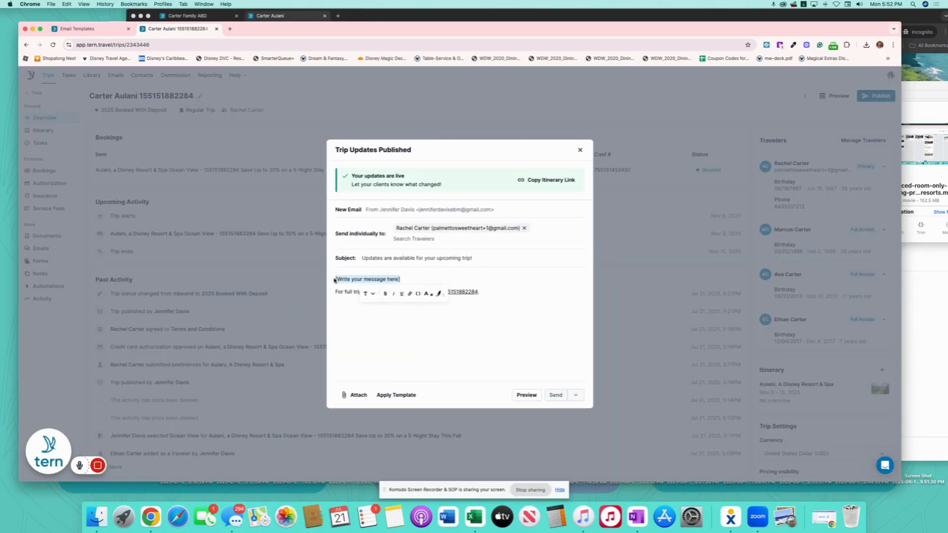
pyautogui.write('Hi Rachel!')
pyautogui.press('Return')
pyautogui.write("I've updated your trip for the")
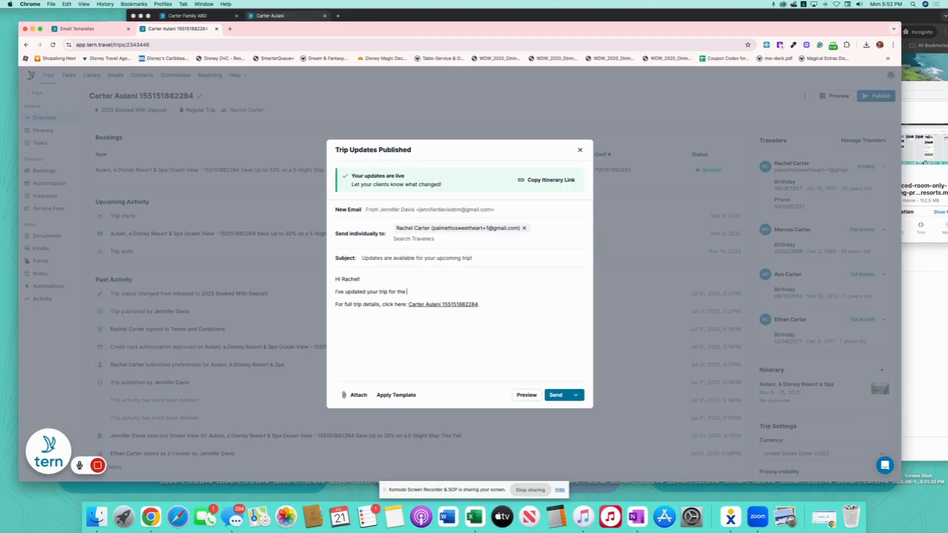
pyautogui.write('Save Up to 30% on a 5-Night Stay This Fall')
pyautogui.write('pricing!')
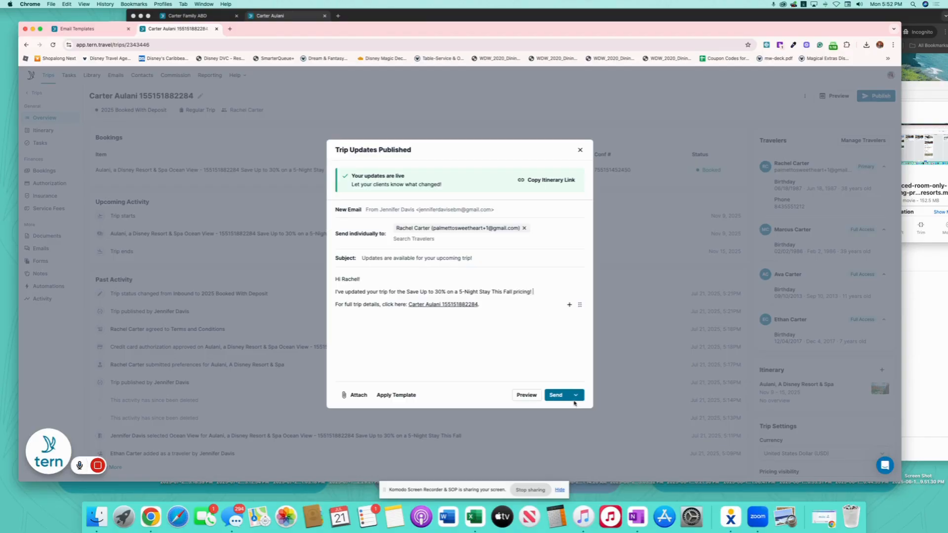
pyautogui.click(558, 397)
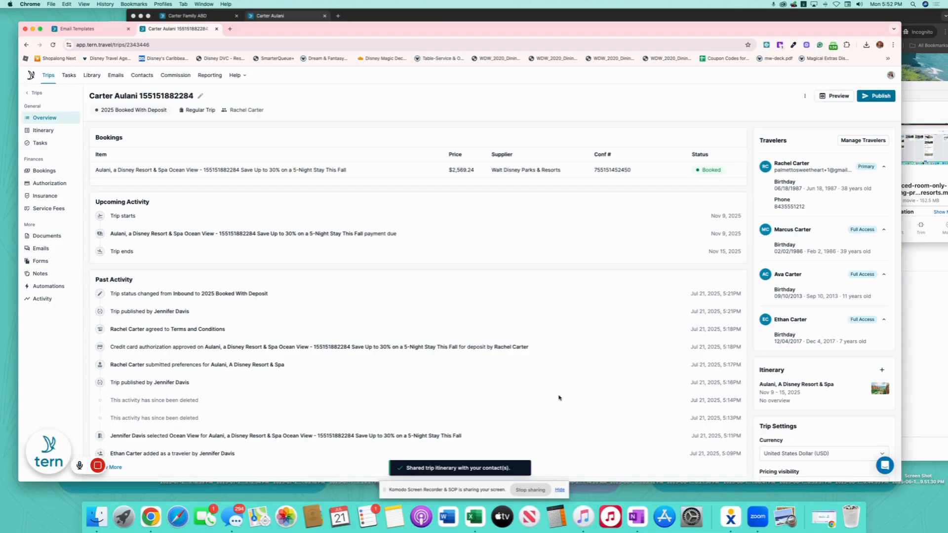
pyautogui.click(97, 465)
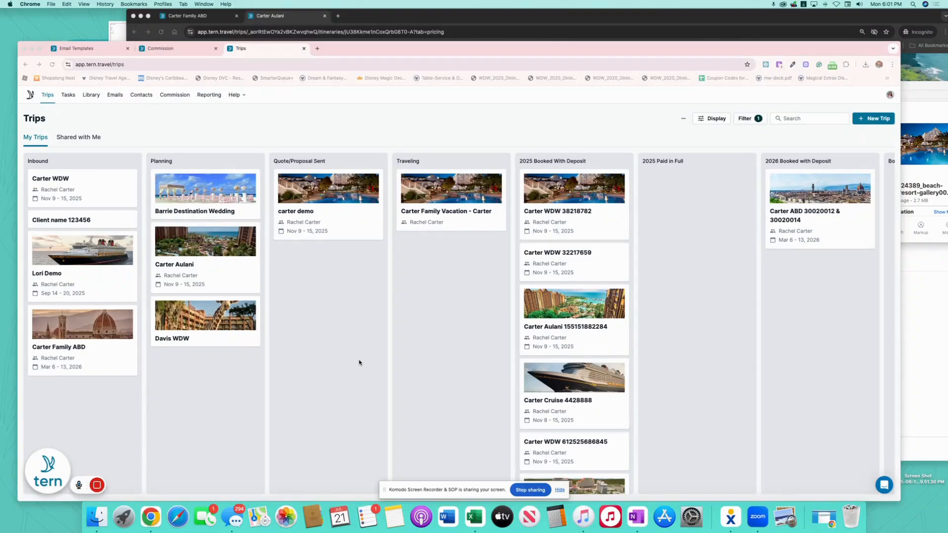
# - In the first 2025 Booked With Deposit trip, append "Save Up to 20% on Rooms This Holiday" to the Walt Disney World Vacation Package booking's title
pyautogui.click(605, 216)
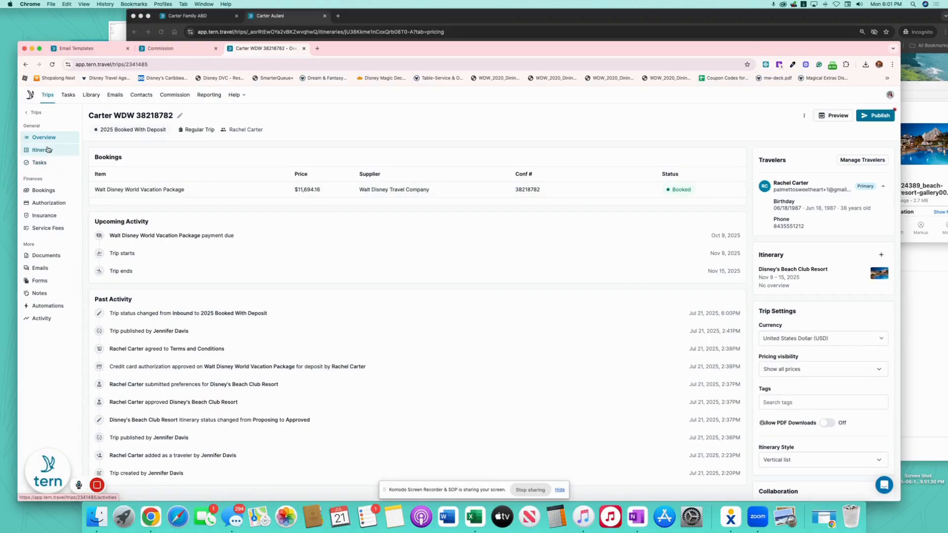
pyautogui.click(43, 190)
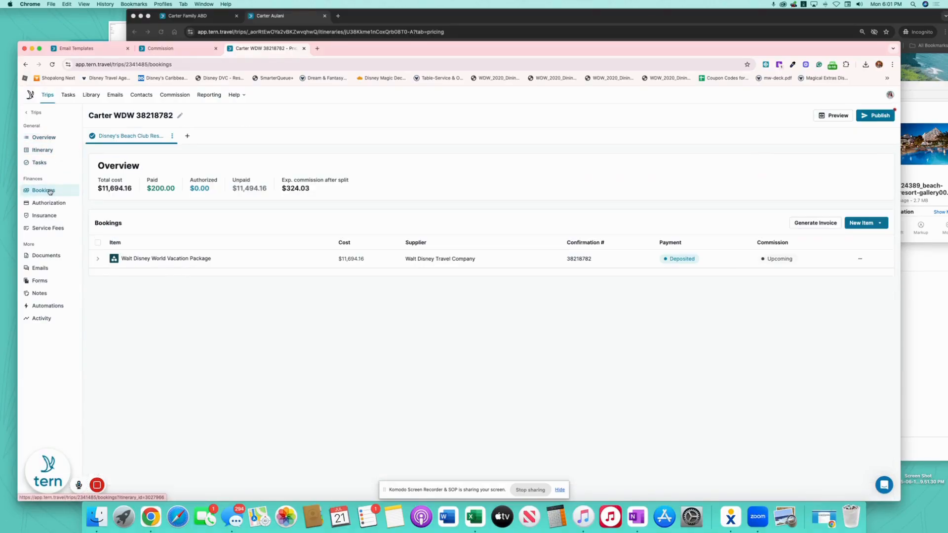
pyautogui.click(259, 260)
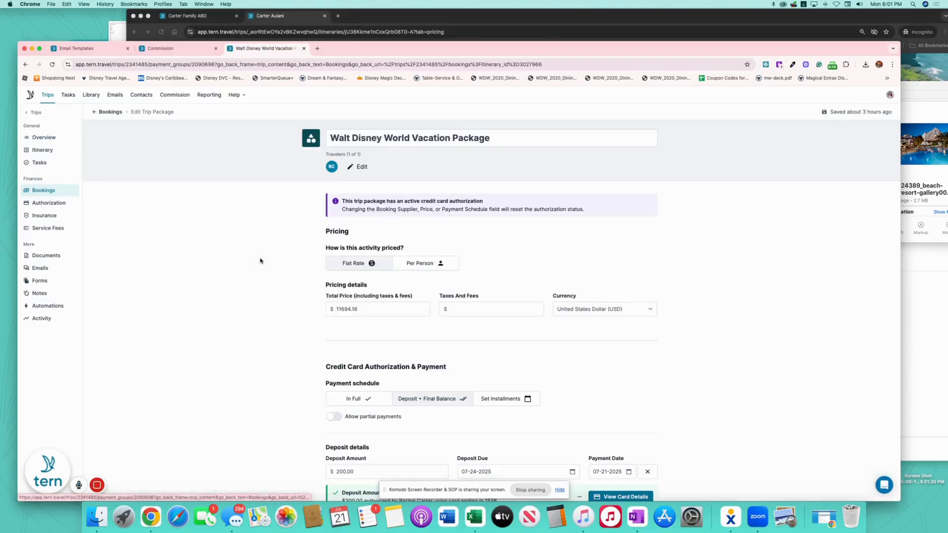
pyautogui.click(573, 140)
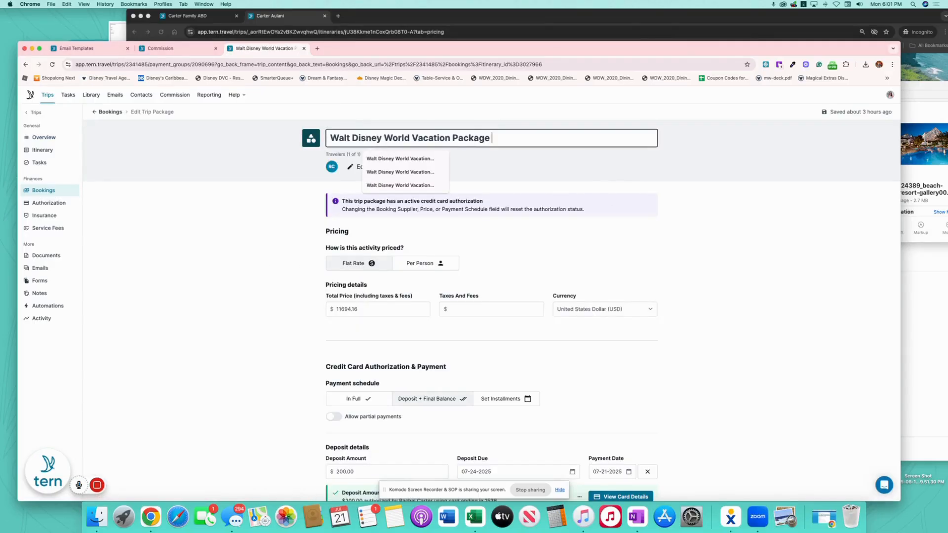
pyautogui.write('Save Up to 20% on Rooms This Holiday')
pyautogui.click(612, 247)
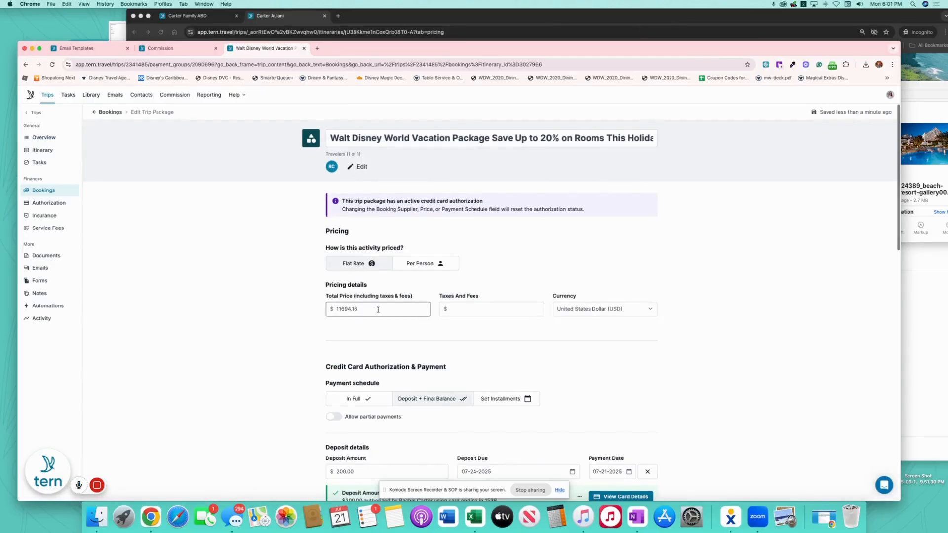
# - Set the vacation package's total price including taxes and fees to 11126.72
pyautogui.moveTo(370, 309); pyautogui.dragTo(327, 309)
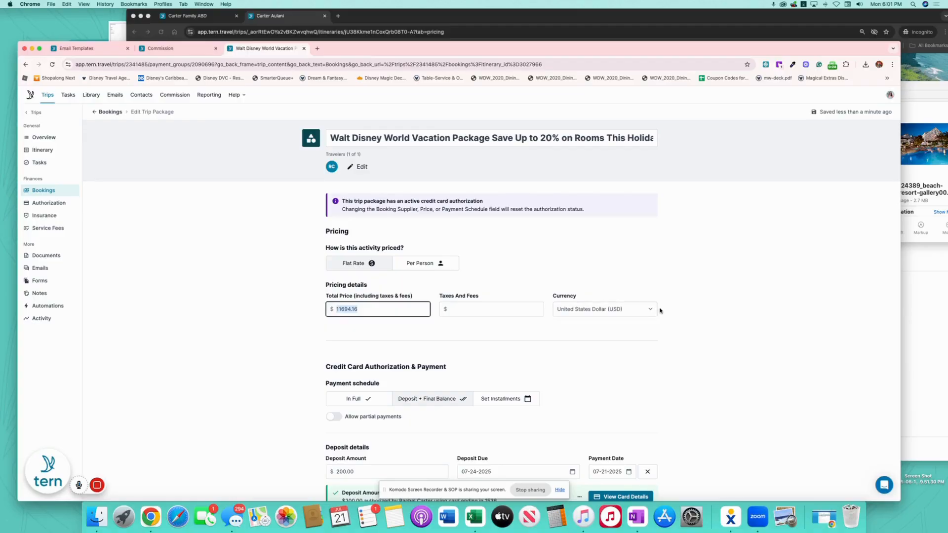
pyautogui.write('11126.72')
pyautogui.click(681, 369)
# - Set the vacation package's total expected commission to 922.86
pyautogui.scroll(-5, 747, 347)
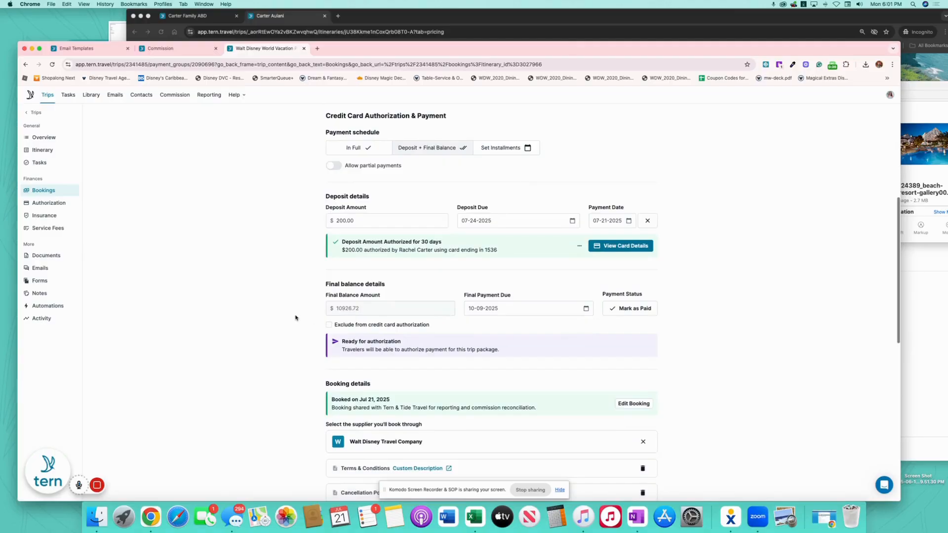
pyautogui.scroll(-7, 508, 331)
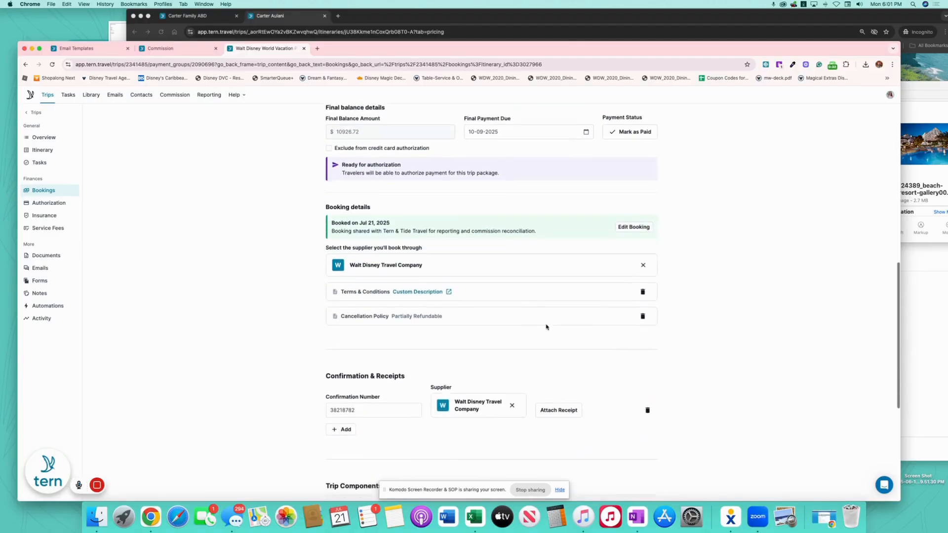
pyautogui.scroll(-1, 474, 356)
pyautogui.moveTo(357, 437); pyautogui.dragTo(321, 435)
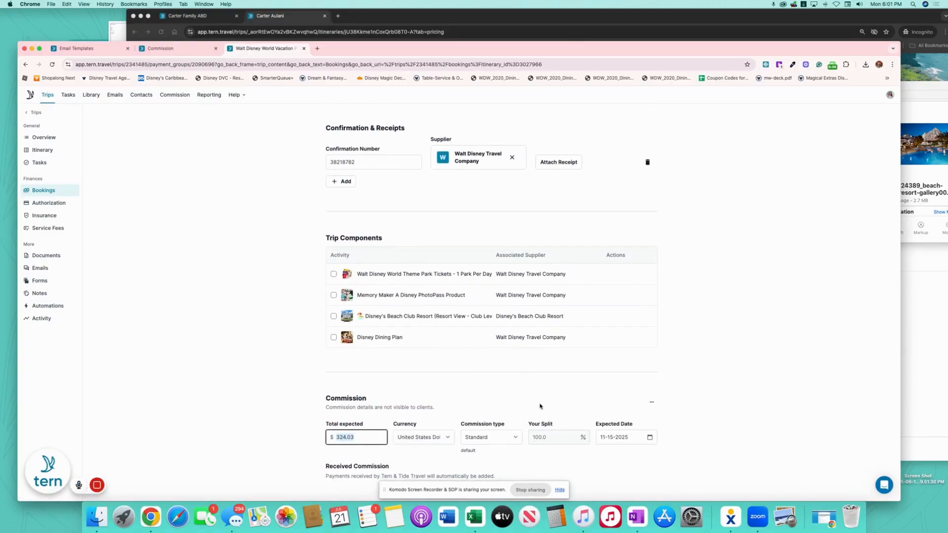
pyautogui.write('922.86')
pyautogui.click(742, 418)
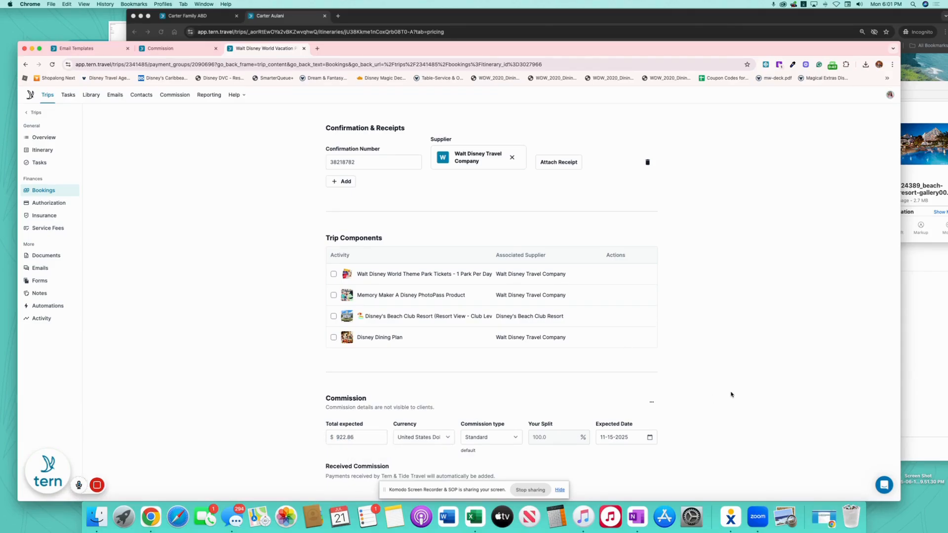
# - Return to the Walt Disney World trip's overview and publish its updates
pyautogui.scroll(12, 629, 367)
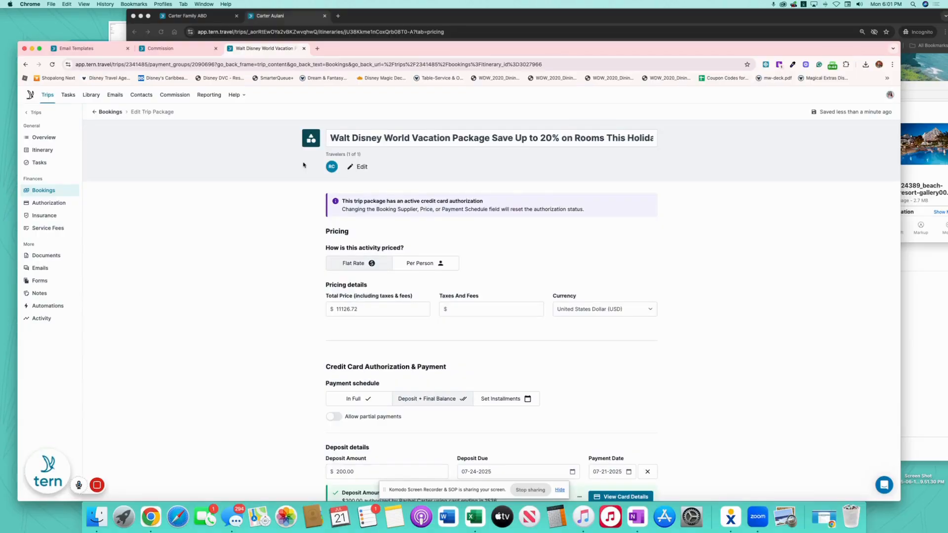
pyautogui.click(55, 138)
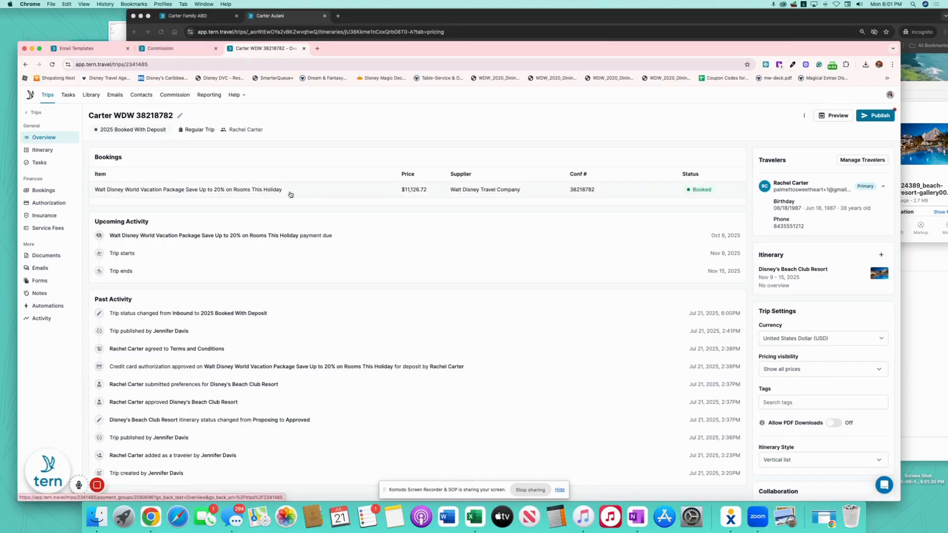
pyautogui.click(878, 115)
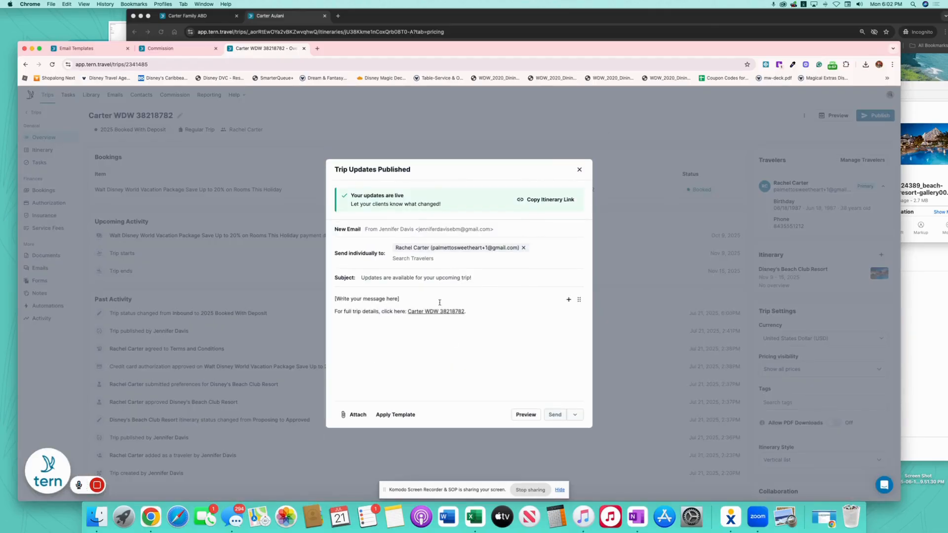
# - Email the client a greeting plus "I have applied the new offer of Save Up to 20% on Rooms This Holiday to your vacation package!"
pyautogui.tripleClick(345, 299)
pyautogui.write('Hi Rachel!')
pyautogui.press('Return')
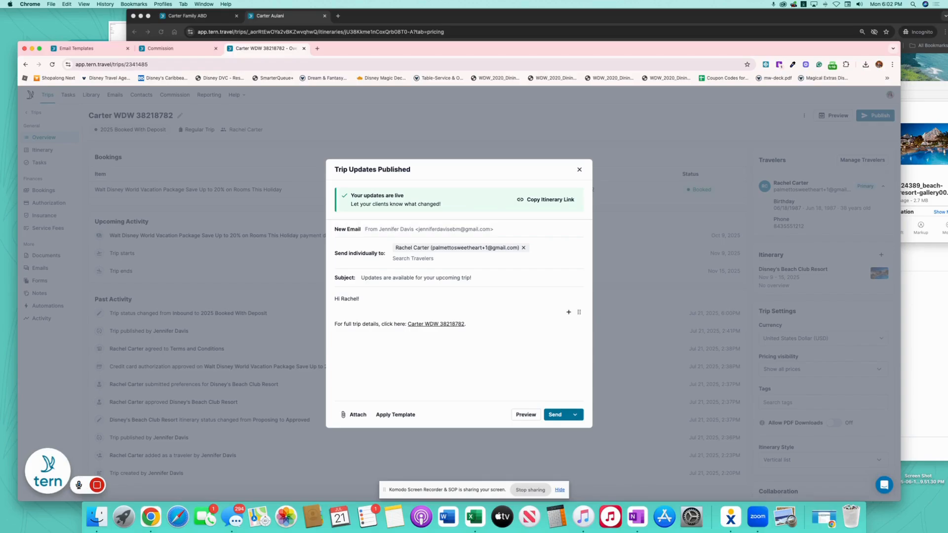
pyautogui.write('I have applied the new offer of')
pyautogui.write('Save Up to 20% on Rooms This Holiday')
pyautogui.write('to your vacation ')
pyautogui.write('pl')
pyautogui.write('ak')
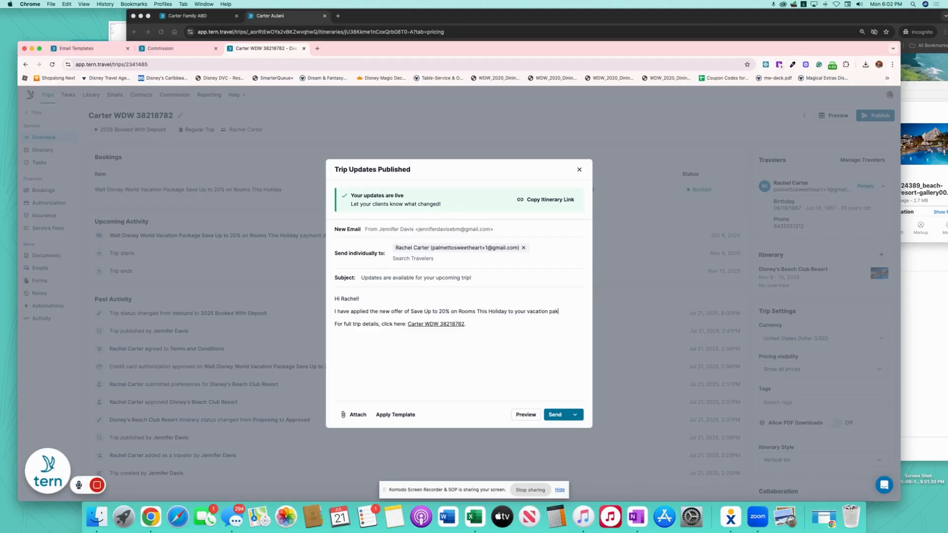
pyautogui.press('BackSpace')
pyautogui.write('ckage!')
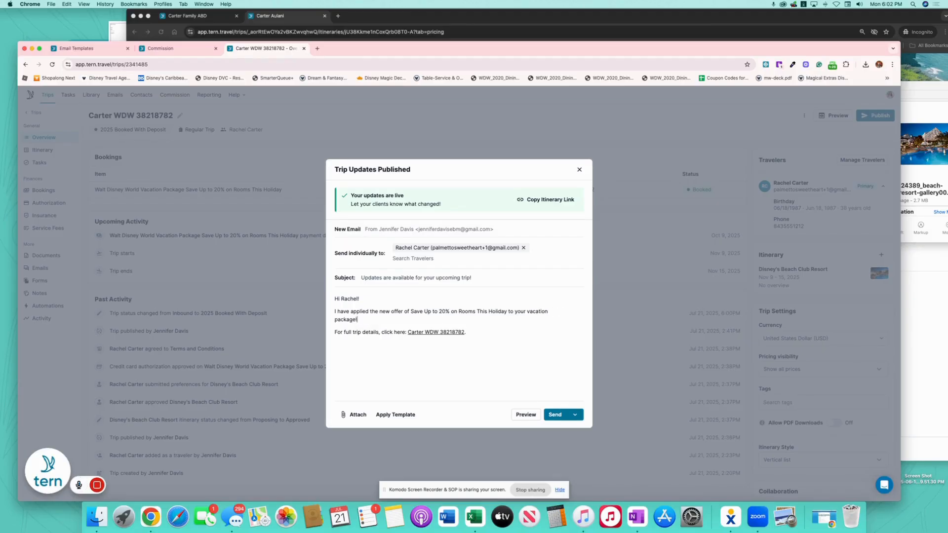
pyautogui.click(554, 416)
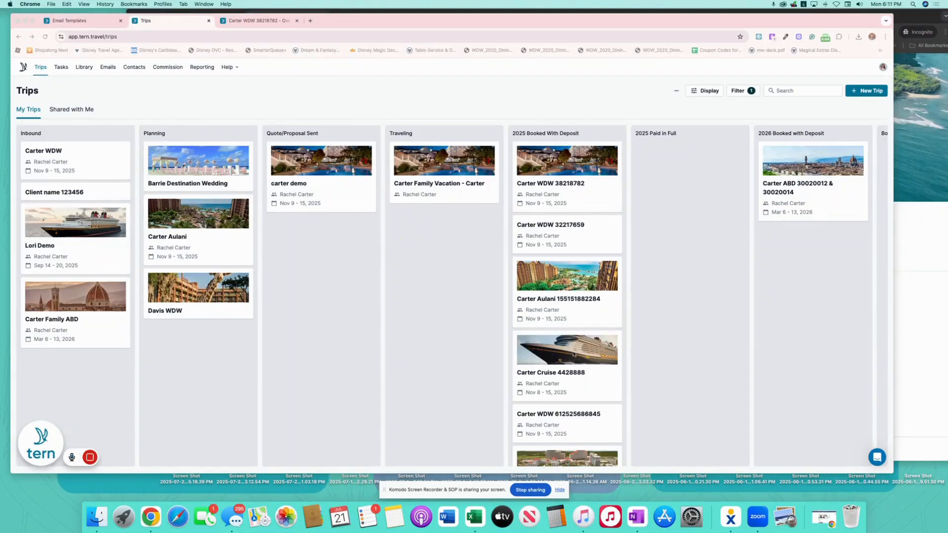
# - Open the booked cruise trip's itinerary and its Deluxe Oceanview Stateroom with Verandah Stateroom 10010 lodging item for editing
pyautogui.click(573, 353)
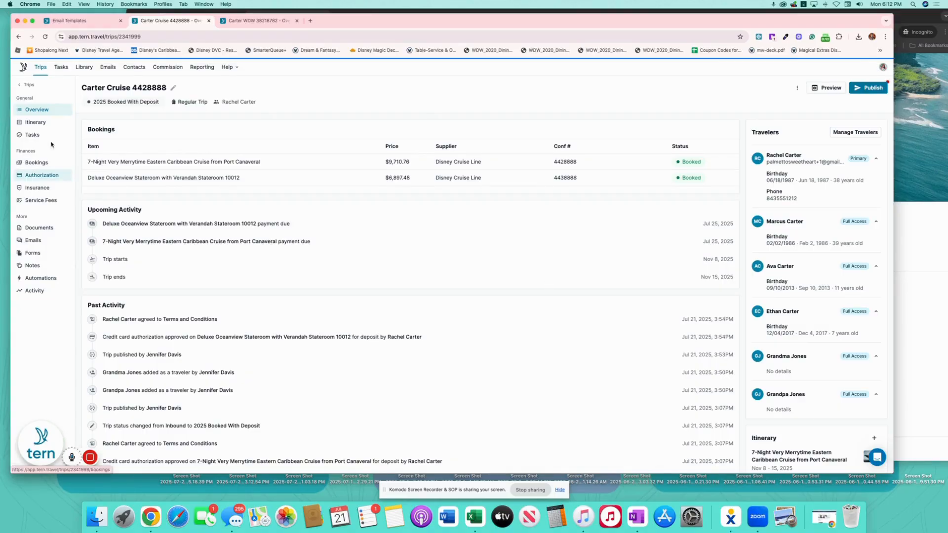
pyautogui.click(49, 124)
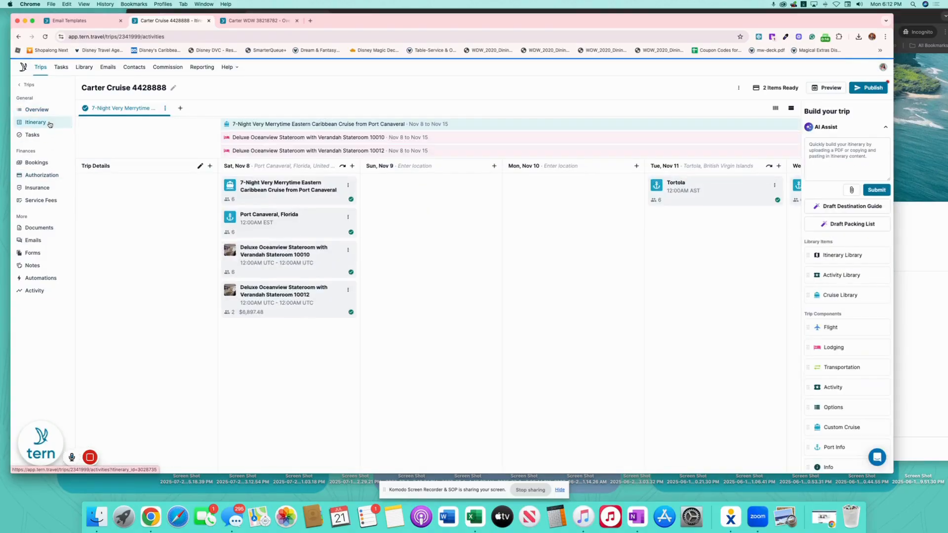
pyautogui.click(326, 258)
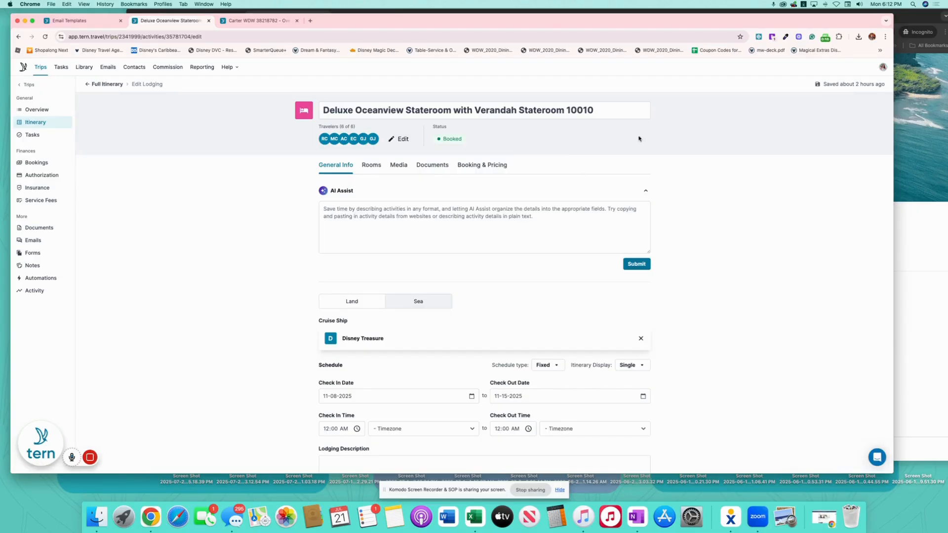
# - Replace Room 1's cabin with the Concierge Family Oceanview Stateroom with Verandah from the ship's cabin search
pyautogui.click(371, 166)
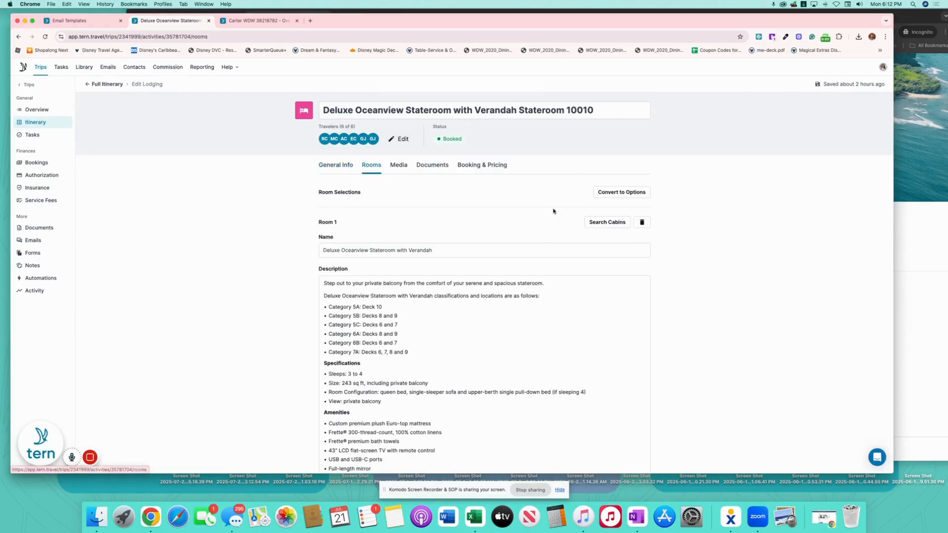
pyautogui.click(613, 225)
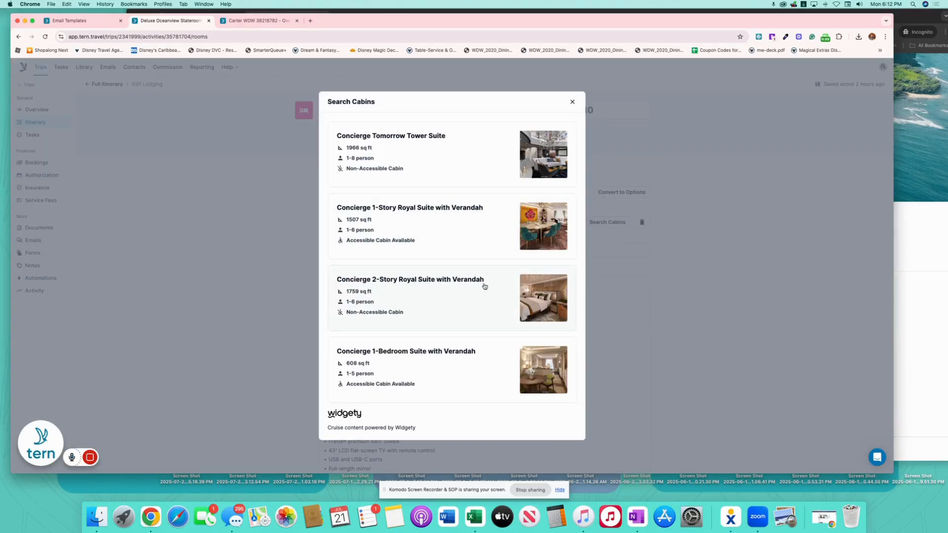
pyautogui.scroll(-5, 481, 287)
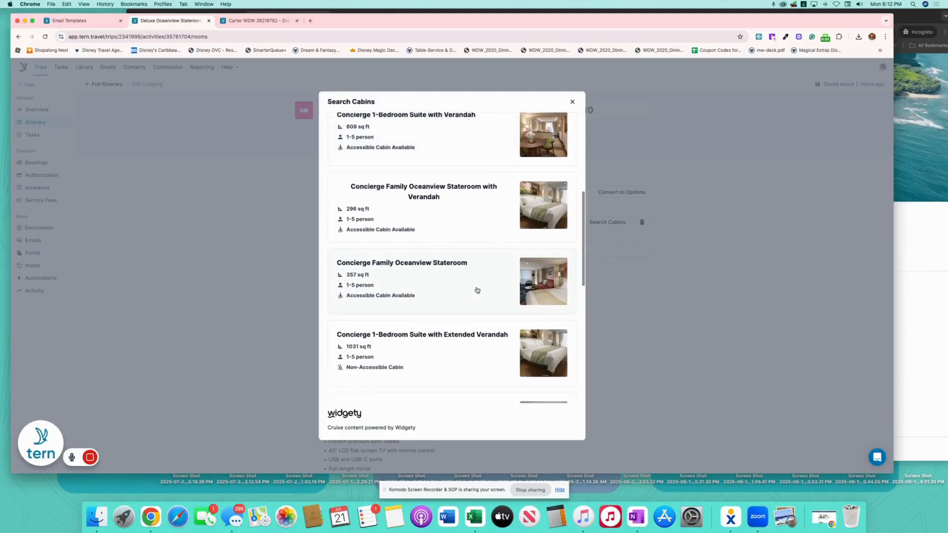
pyautogui.click(480, 235)
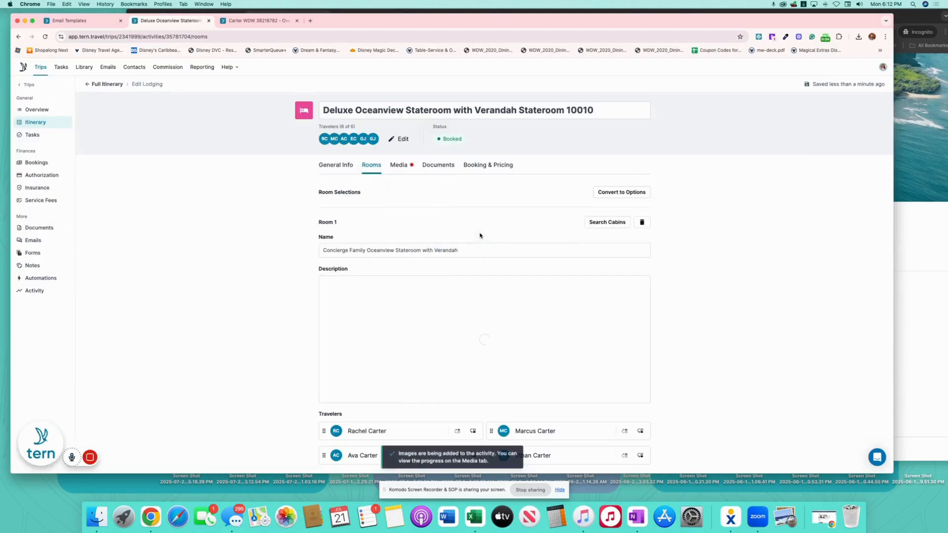
pyautogui.scroll(-1, 523, 324)
pyautogui.scroll(-20, 523, 324)
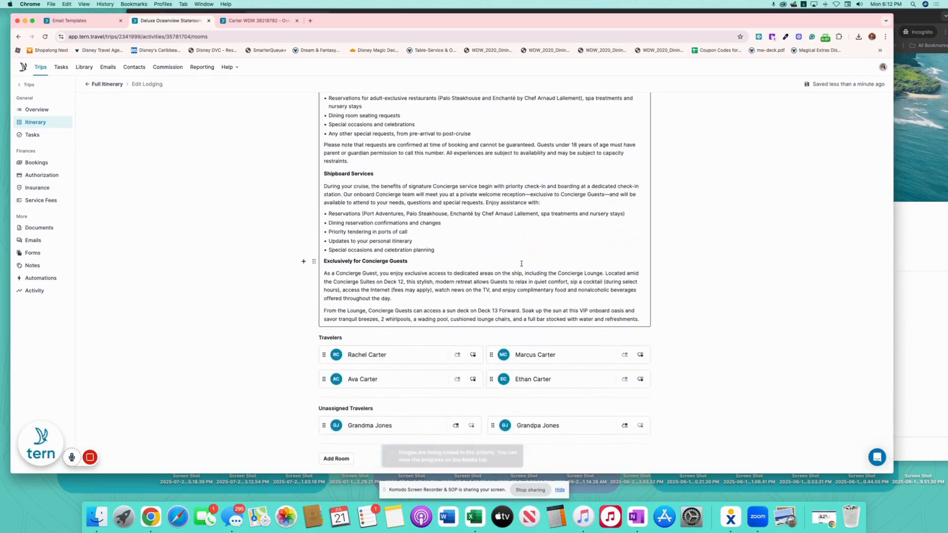
# - Change the stateroom number in the lodging title to 12010
pyautogui.scroll(20, 521, 264)
pyautogui.click(567, 110)
pyautogui.moveTo(568, 110); pyautogui.dragTo(595, 109)
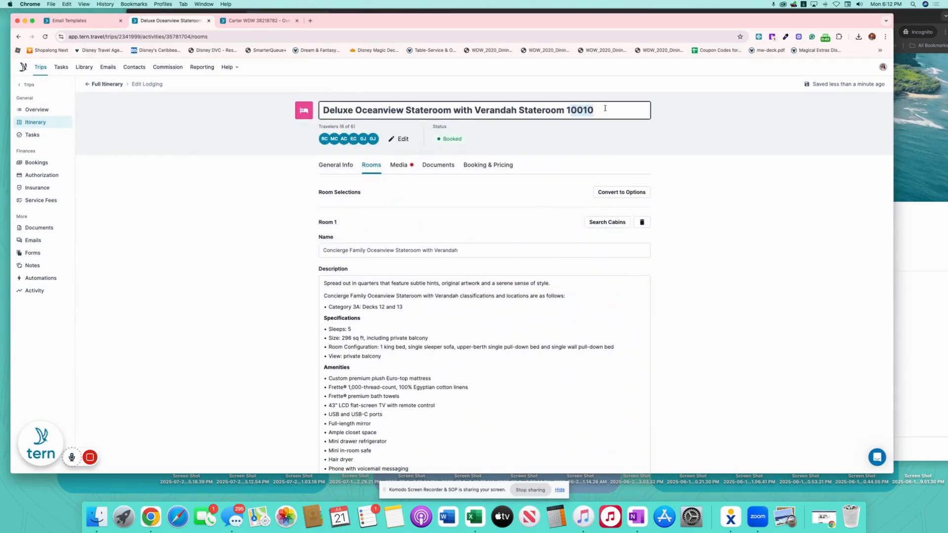
pyautogui.write('2010')
pyautogui.click(600, 147)
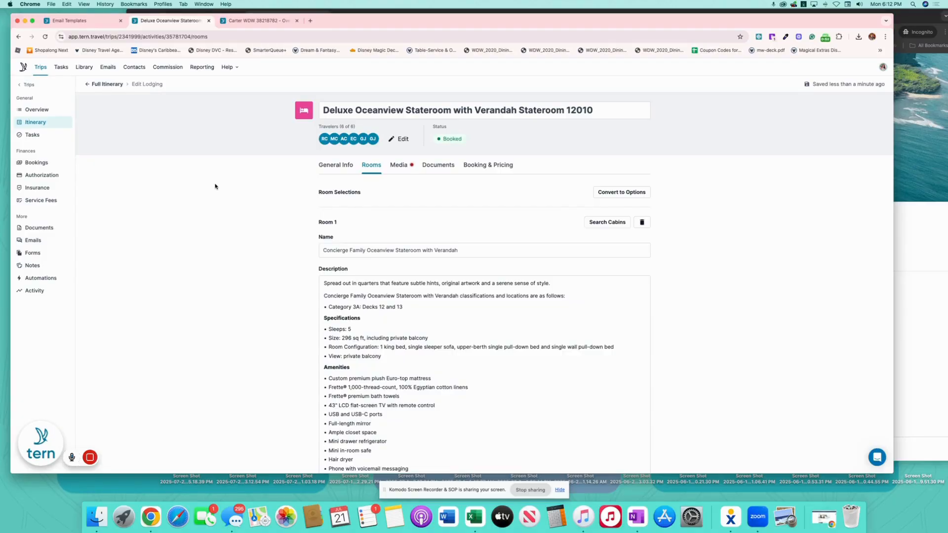
# - Open the 7-Night Very Merrytime Eastern Caribbean Cruise package from the trip's bookings and set its total price to 16495.16
pyautogui.click(44, 164)
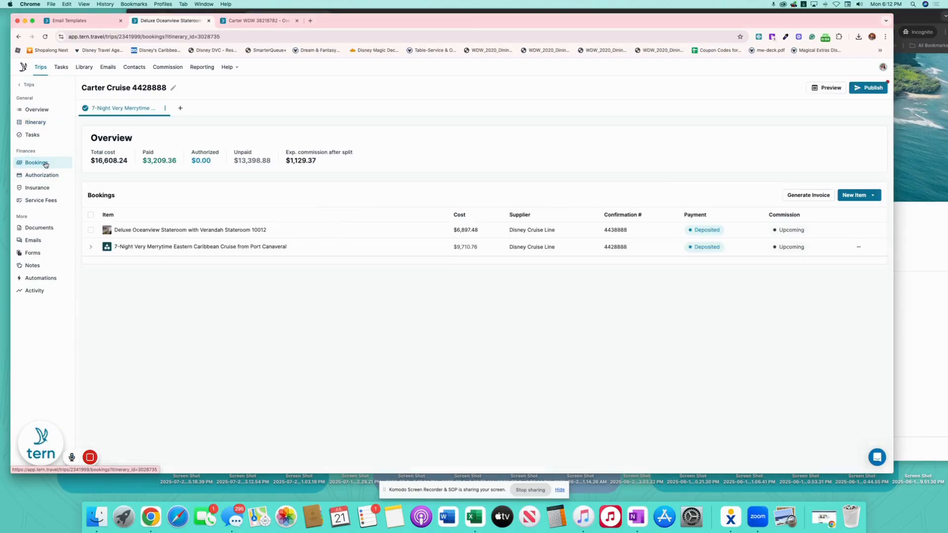
pyautogui.click(293, 252)
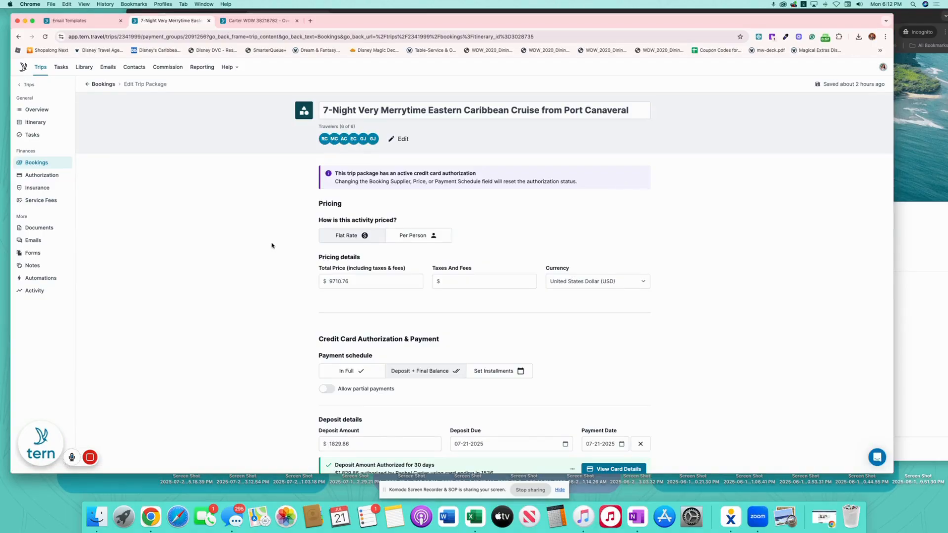
pyautogui.scroll(-4, 271, 245)
pyautogui.click(350, 181)
pyautogui.moveTo(349, 181); pyautogui.dragTo(319, 180)
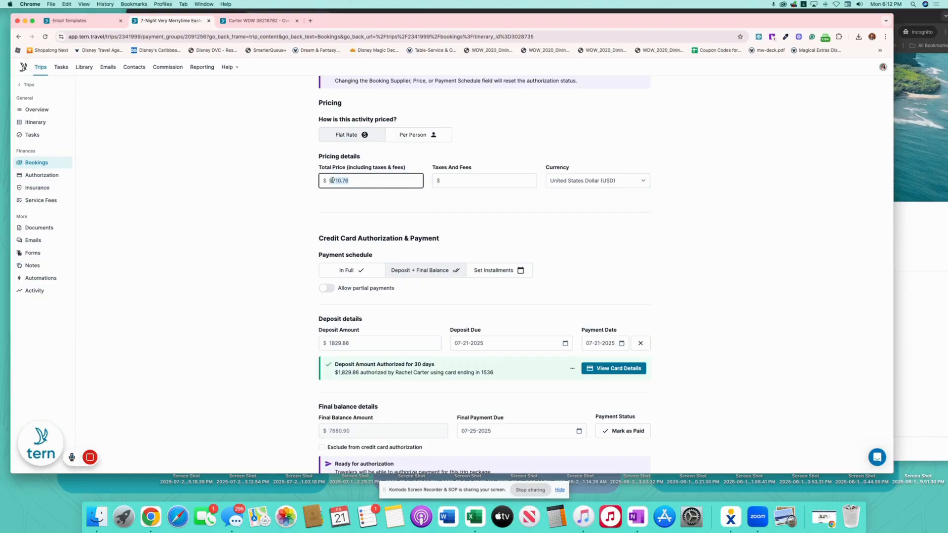
pyautogui.write('16495.16')
pyautogui.click(472, 215)
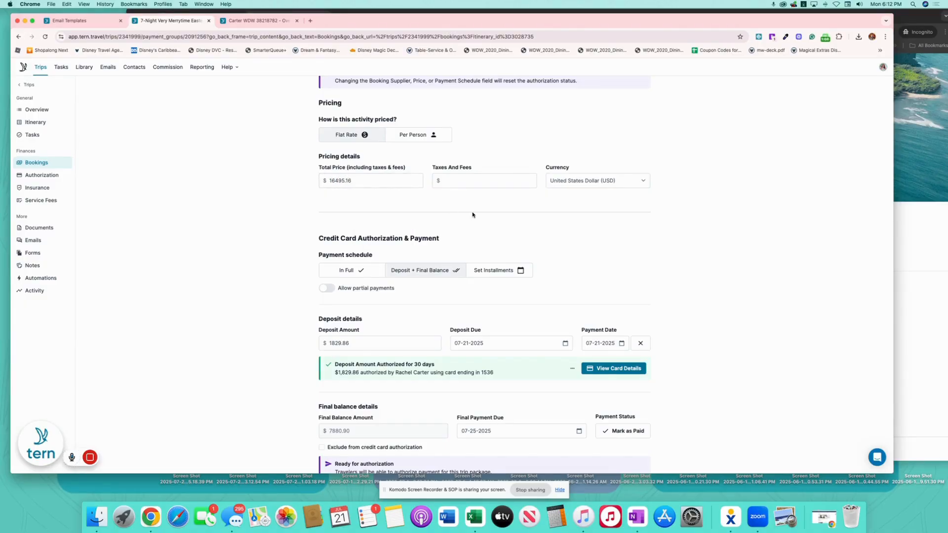
# - Set the cruise package's total expected commission to 1660.30
pyautogui.scroll(-3, 739, 242)
pyautogui.scroll(-3, 741, 243)
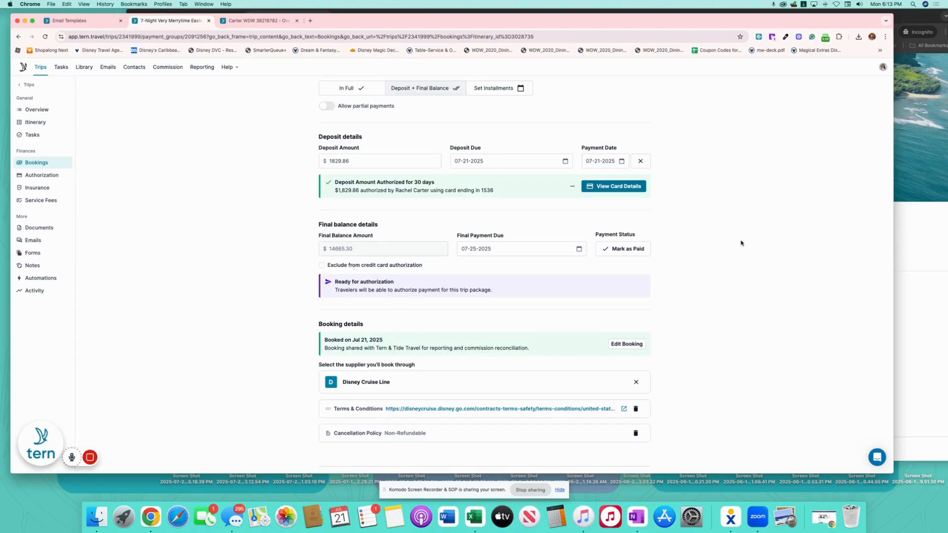
pyautogui.scroll(-1, 740, 243)
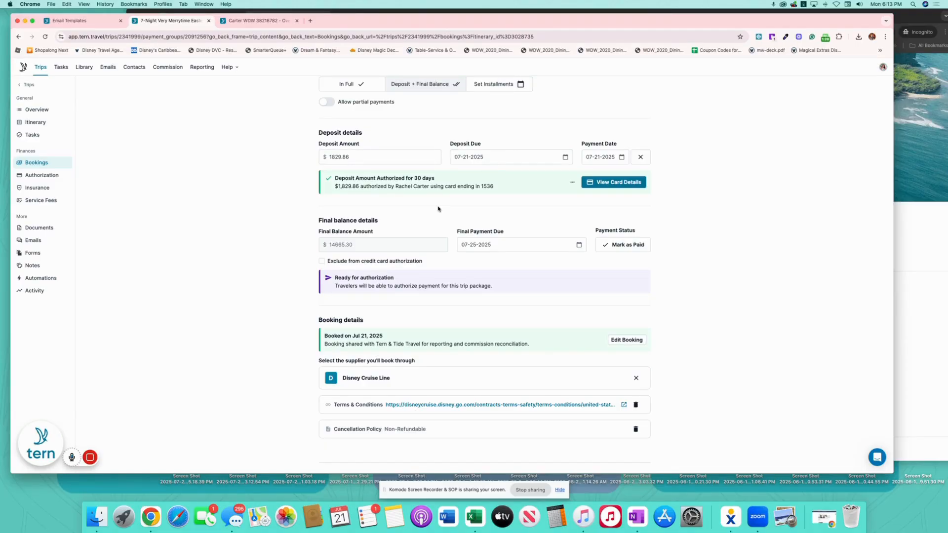
pyautogui.scroll(-5, 438, 209)
pyautogui.scroll(-5, 439, 210)
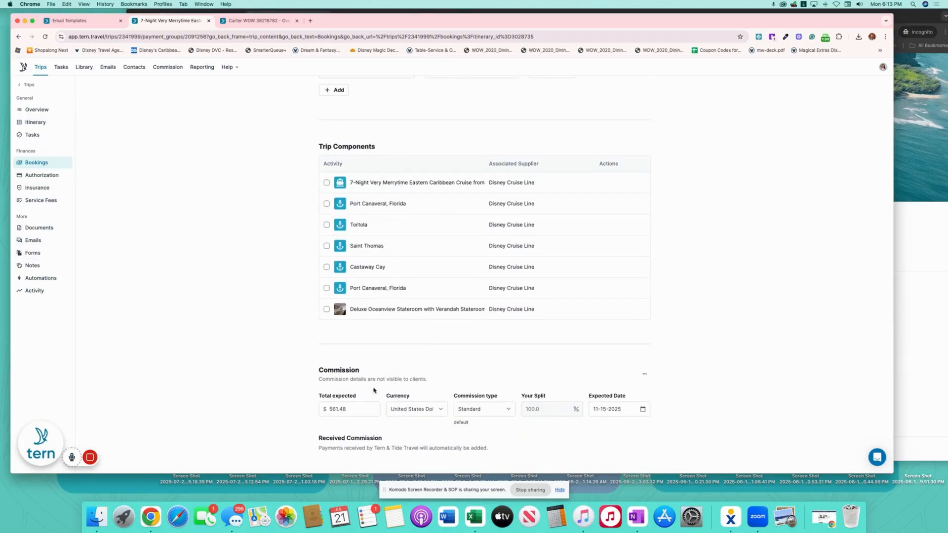
pyautogui.moveTo(362, 411); pyautogui.dragTo(311, 411)
pyautogui.write('1660.30')
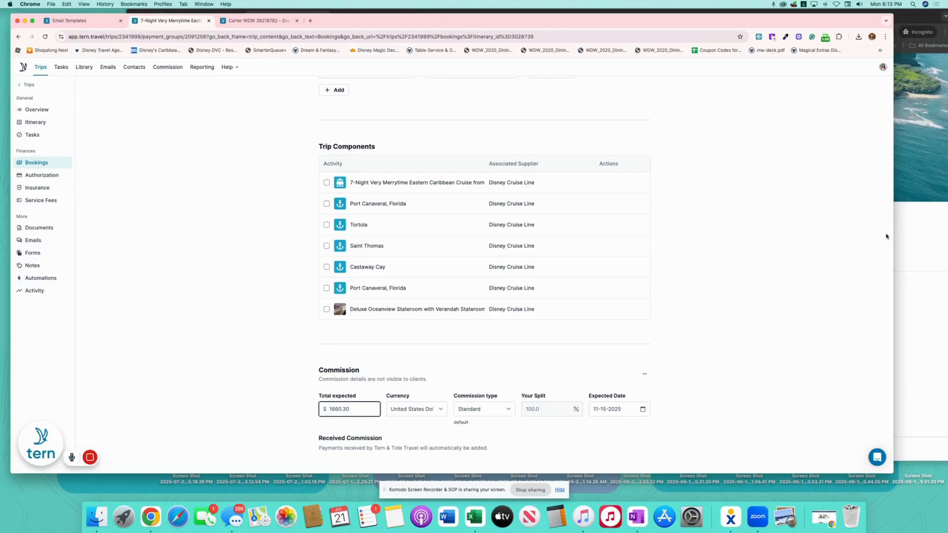
pyautogui.click(691, 388)
pyautogui.scroll(10, 411, 233)
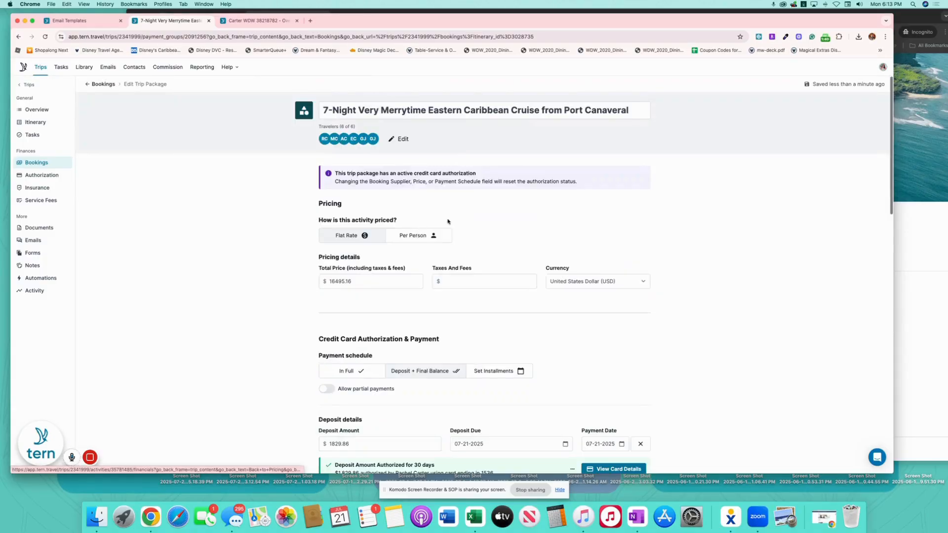
# - Publish the cruise itinerary's updates and email the client a greeting plus "I've made that change for you per your request!"
pyautogui.click(46, 124)
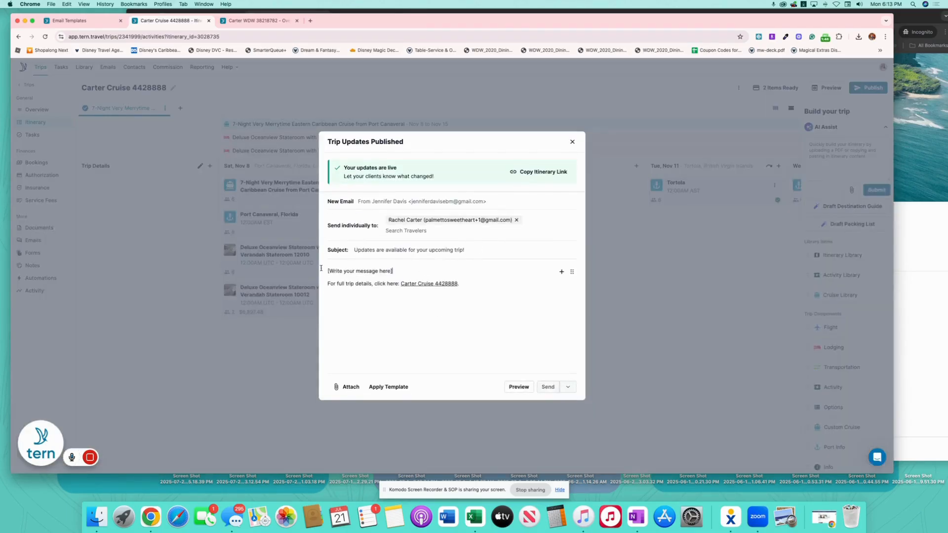
pyautogui.moveTo(402, 271); pyautogui.dragTo(320, 270)
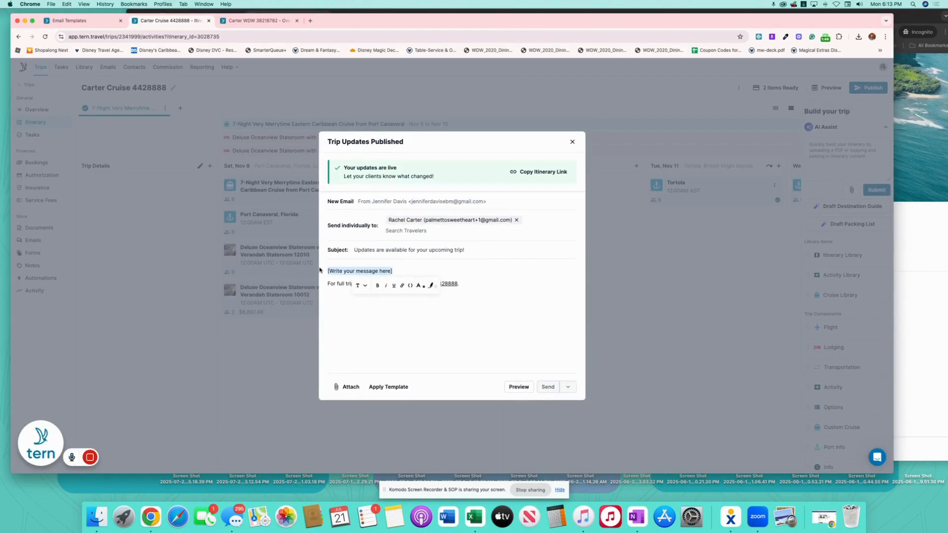
pyautogui.write('Hi Rachel!')
pyautogui.press('Return')
pyautogui.write("I've made ")
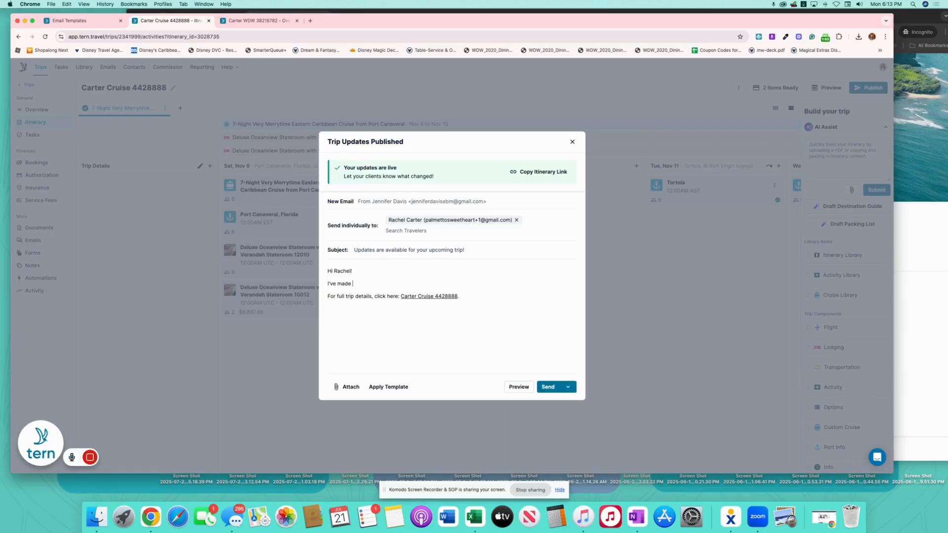
pyautogui.write('that change for you per your request!')
pyautogui.click(546, 387)
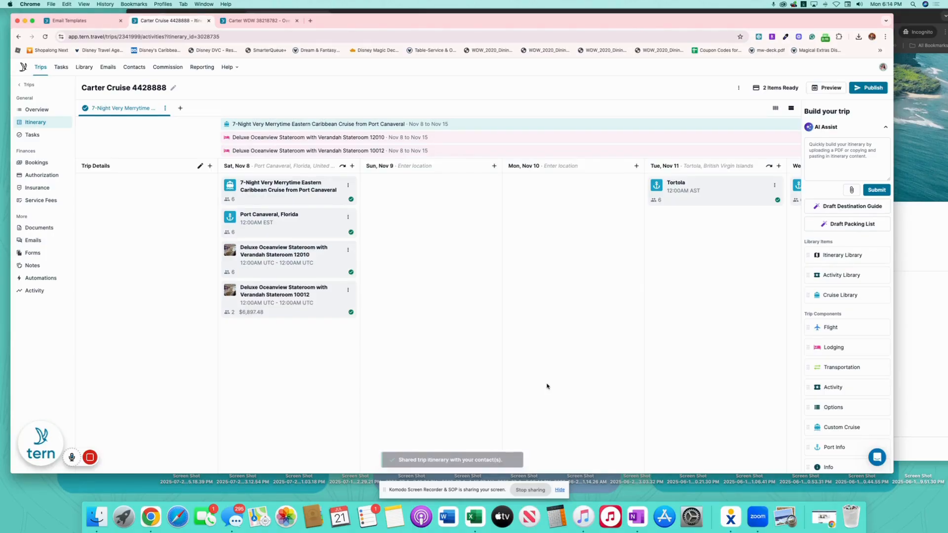
# - Open the cruise trip's bookings
pyautogui.click(50, 162)
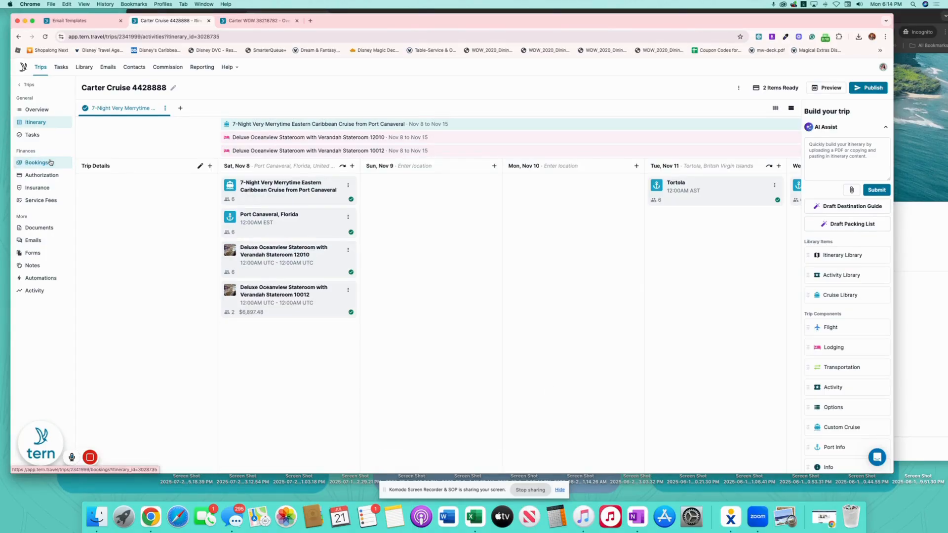